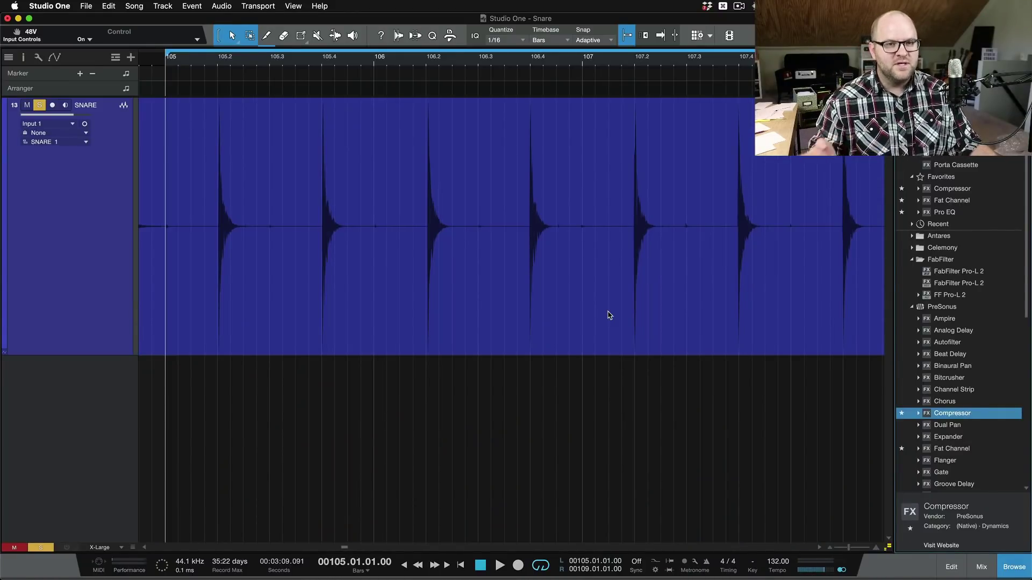
Audition the uncompressed snare loop and insert the PreSonus Compressor on the SNARE track, moving its window over the arrangement
{"action": "key", "text": "space"}
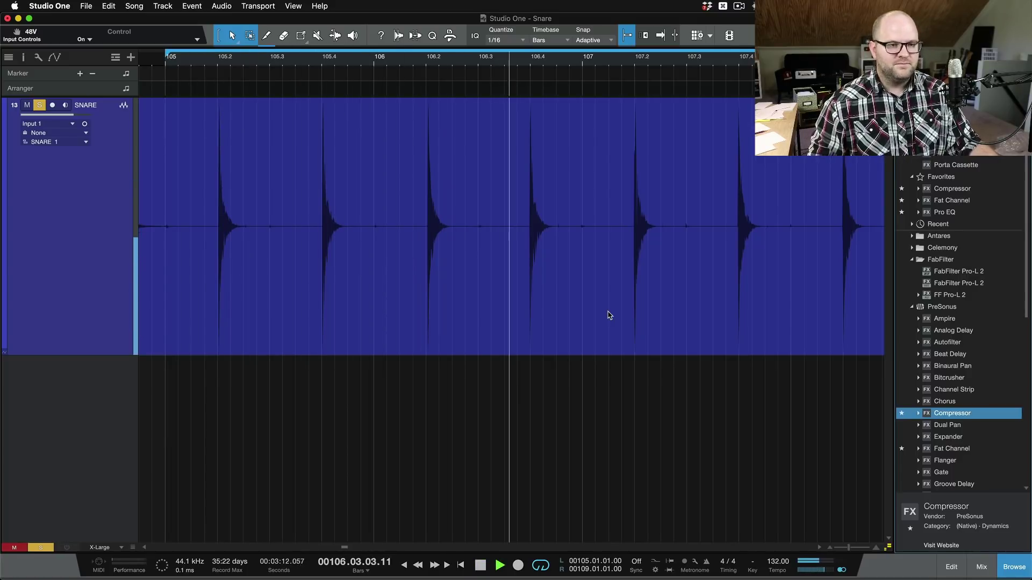
{"action": "key", "text": "space"}
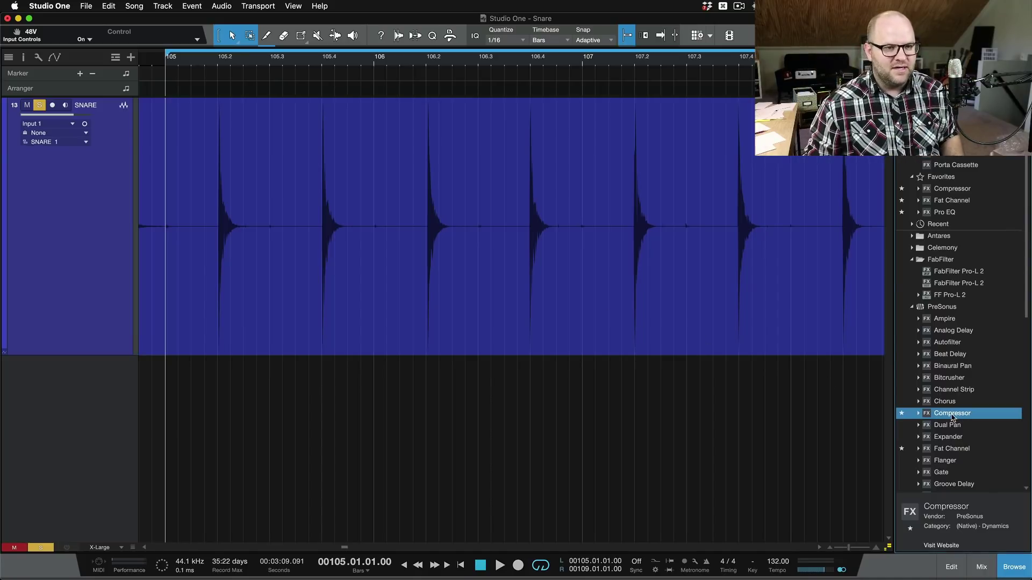
{"action": "left_click_drag", "start_coordinate": [952, 417], "coordinate": [351, 232]}
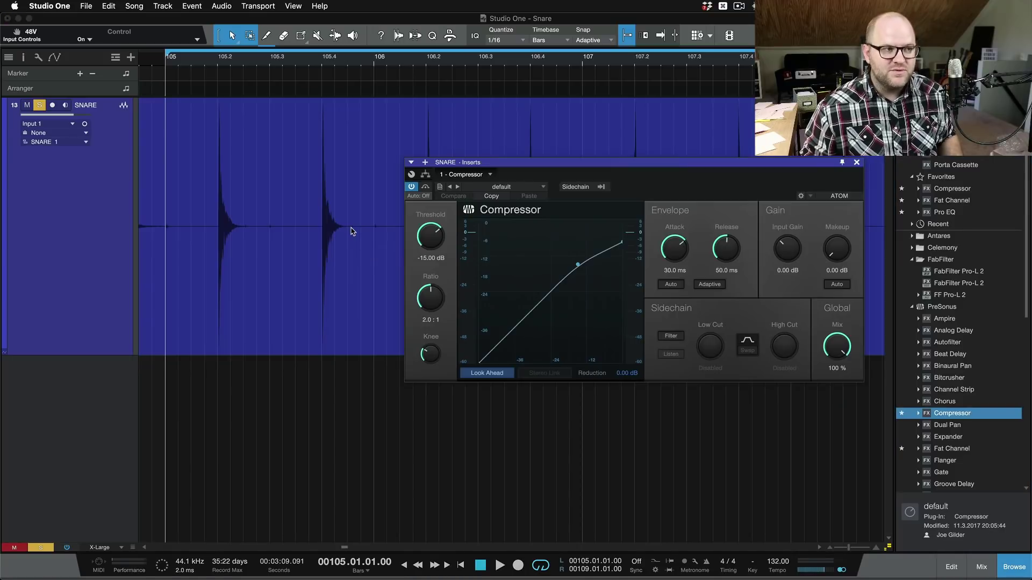
{"action": "left_click_drag", "start_coordinate": [533, 162], "coordinate": [230, 125]}
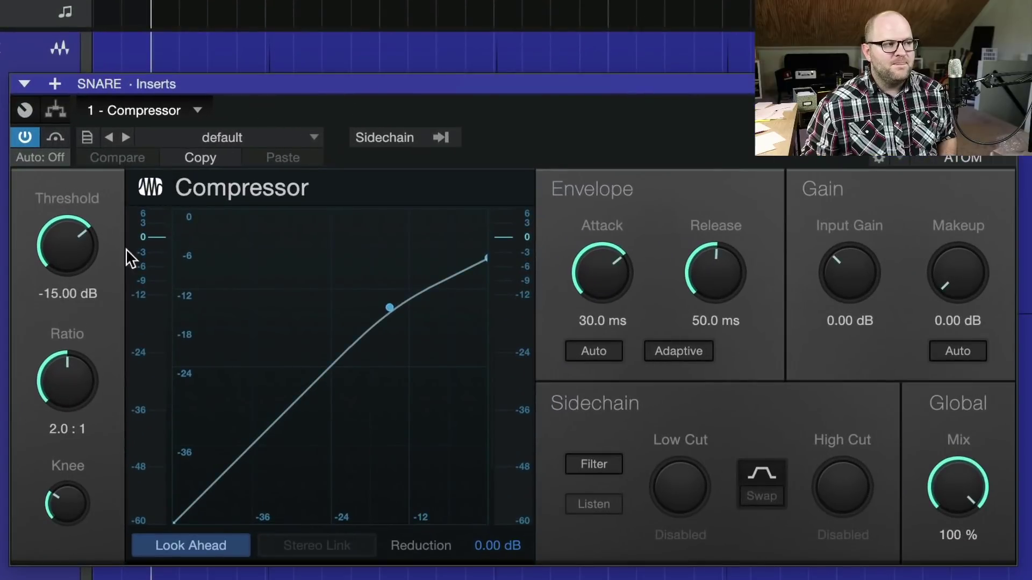
Set the compressor's ratio to 4.0:1 and threshold to about -15.7 dB, with the knee at its minimum
{"action": "left_click", "coordinate": [63, 430]}
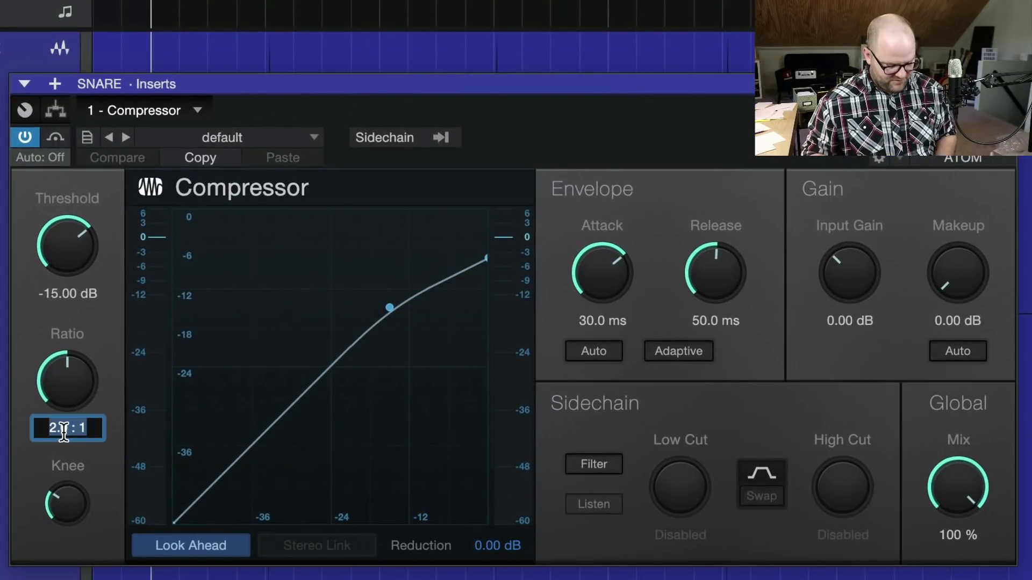
{"action": "type", "text": "4"}
{"action": "key", "text": "Return"}
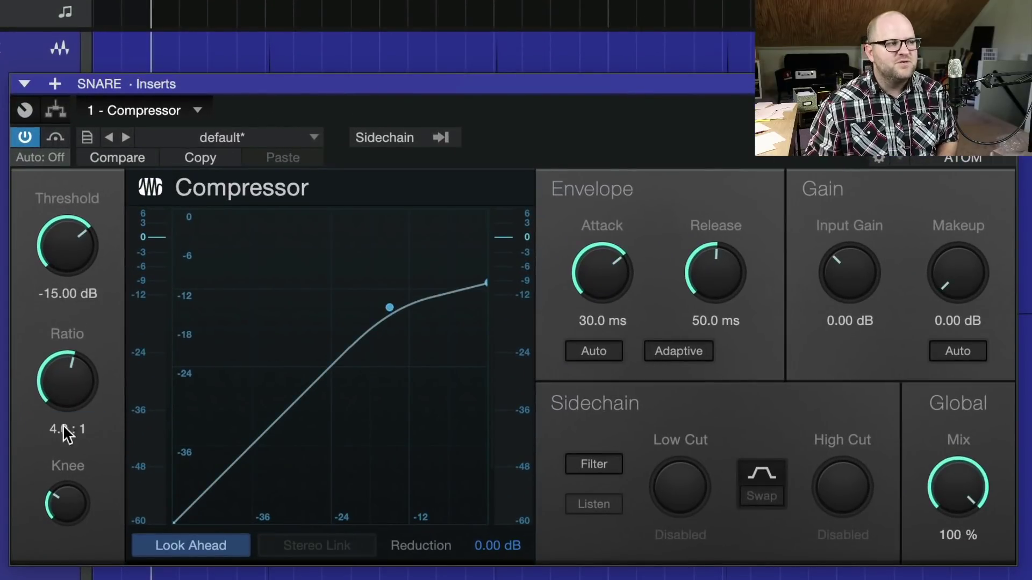
{"action": "left_click_drag", "start_coordinate": [61, 250], "coordinate": [61, 225]}
{"action": "left_click_drag", "start_coordinate": [69, 491], "coordinate": [69, 510]}
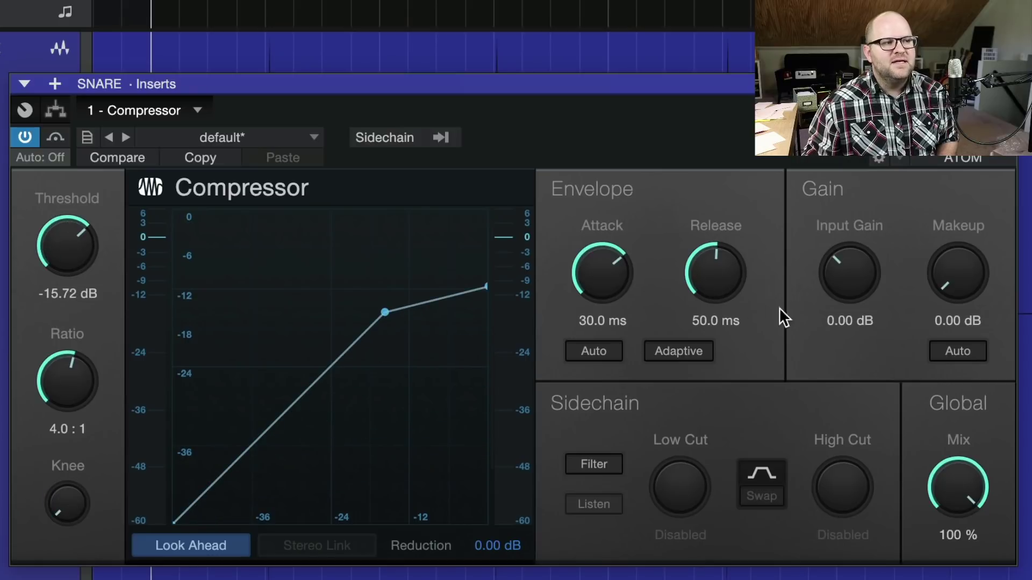
Enable automatic makeup gain and lower the compressor's threshold to -30.60 dB while auditioning the snare
{"action": "left_click", "coordinate": [968, 355]}
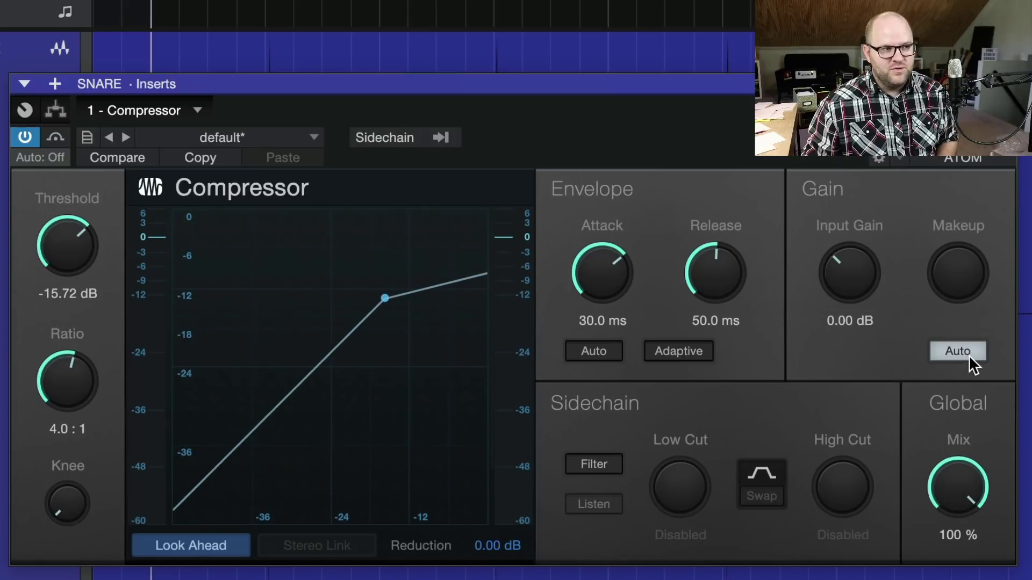
{"action": "left_click_drag", "start_coordinate": [45, 256], "coordinate": [48, 263]}
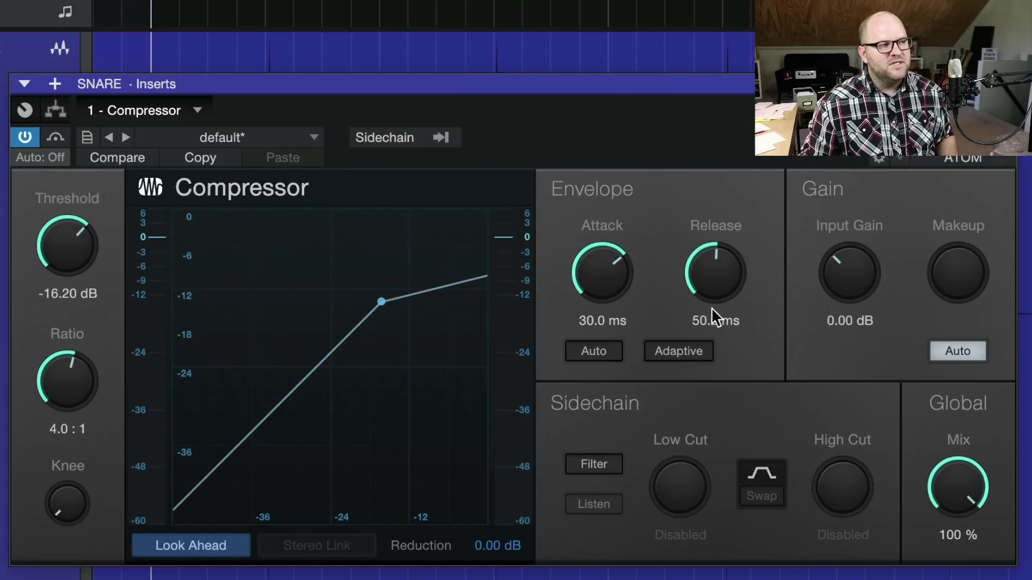
{"action": "mouse_move", "coordinate": [79, 241]}
{"action": "left_mouse_down"}
{"action": "mouse_move", "coordinate": [78, 193]}
{"action": "mouse_move", "coordinate": [77, 274]}
{"action": "mouse_move", "coordinate": [74, 245]}
{"action": "left_mouse_up"}
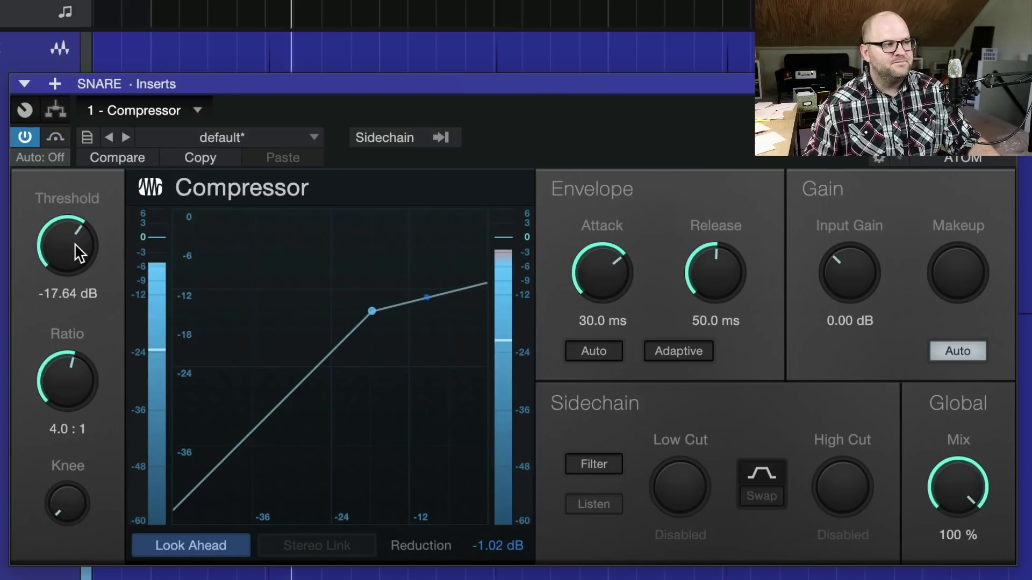
{"action": "left_click_drag", "start_coordinate": [75, 243], "coordinate": [74, 308]}
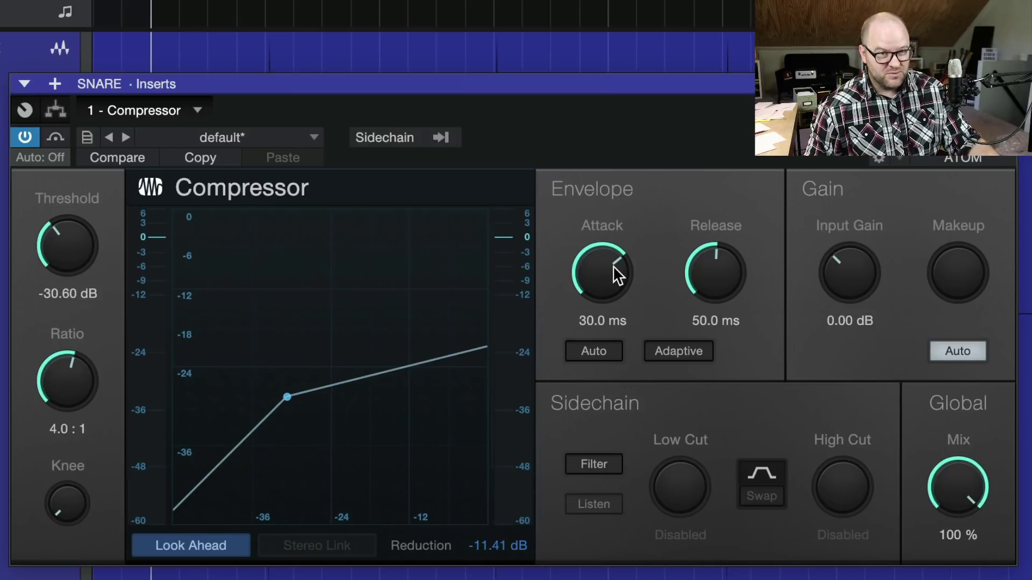
Audition the snare while sweeping the compressor's attack down to about 0.75 ms and up to 99.9 ms
{"action": "key", "text": "space"}
{"action": "left_click_drag", "start_coordinate": [612, 265], "coordinate": [617, 374]}
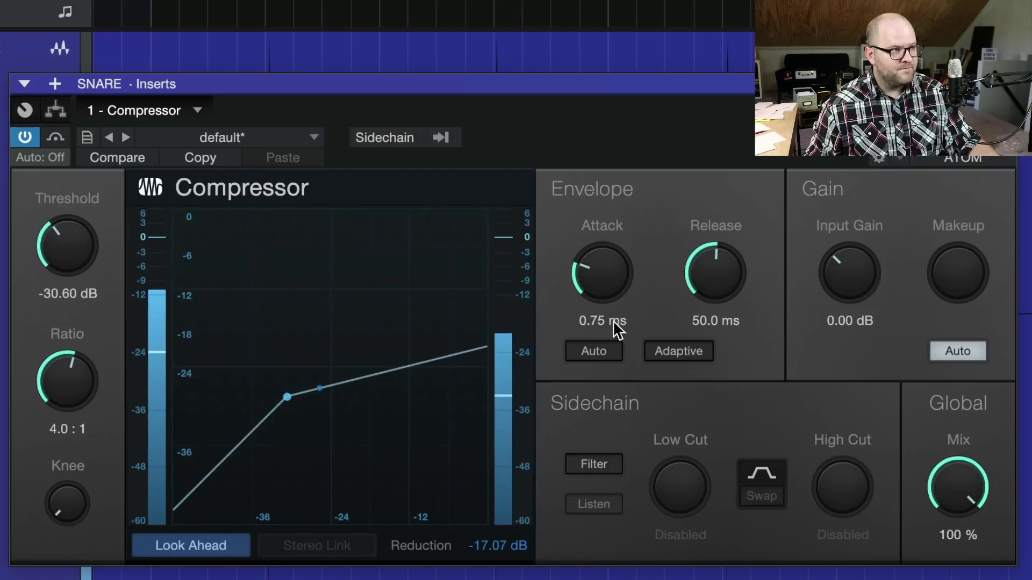
{"action": "left_click_drag", "start_coordinate": [604, 290], "coordinate": [612, 186]}
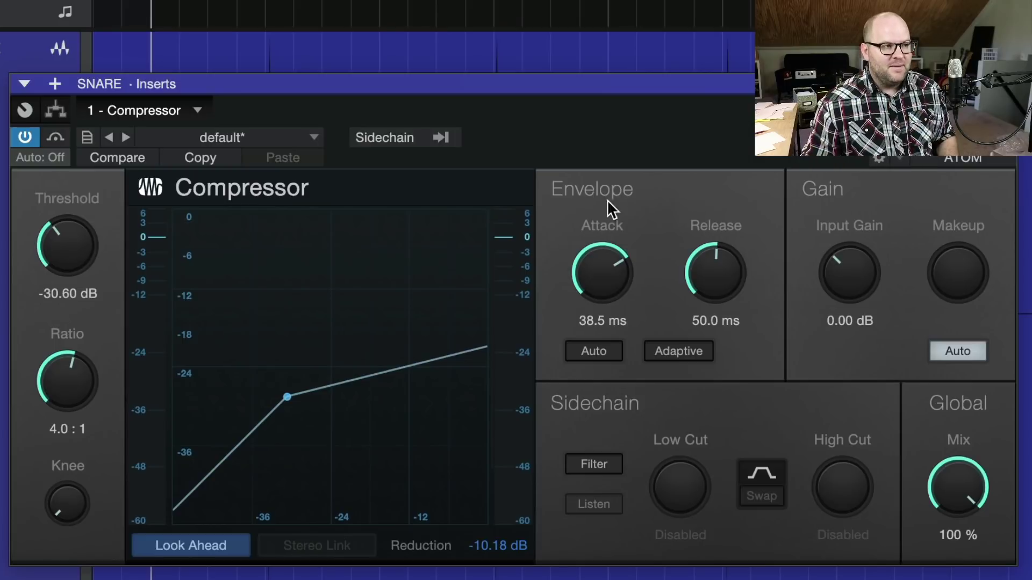
{"action": "left_click_drag", "start_coordinate": [604, 261], "coordinate": [605, 234]}
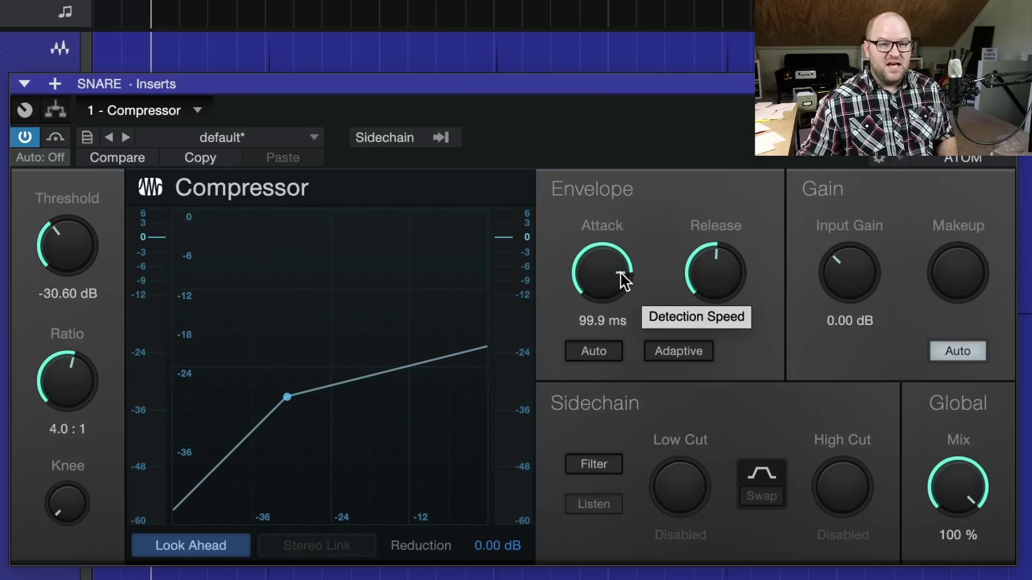
{"action": "key", "text": "space"}
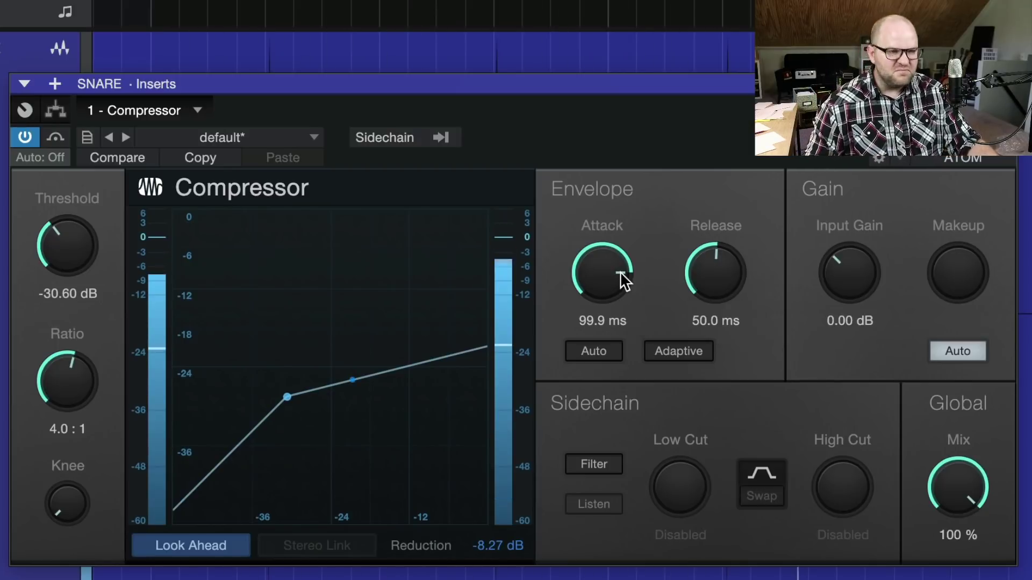
Bring the compressor's attack down to about 24.4 ms and audition the snare
{"action": "left_click_drag", "start_coordinate": [620, 271], "coordinate": [622, 334]}
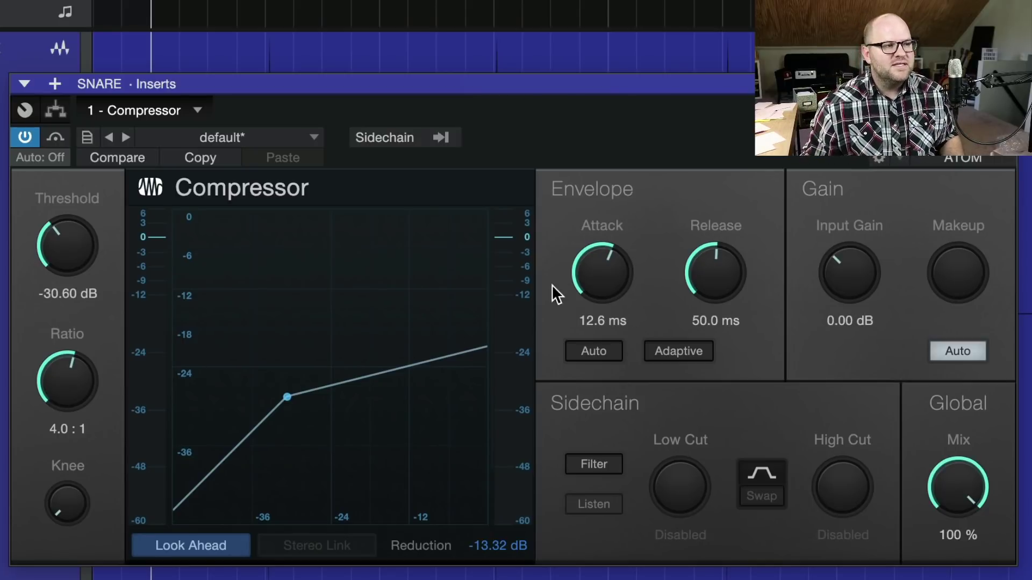
{"action": "left_click_drag", "start_coordinate": [589, 269], "coordinate": [591, 253]}
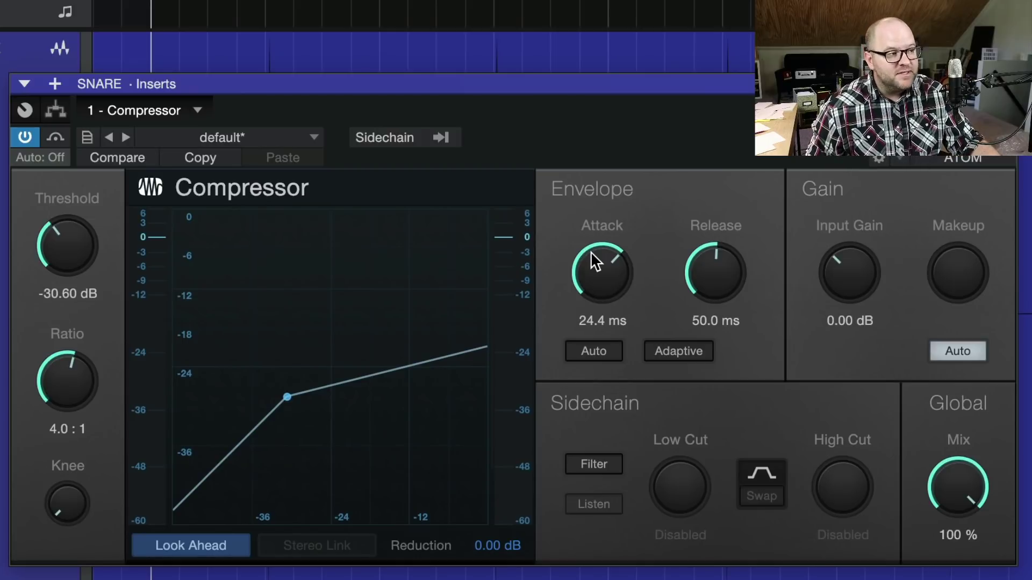
{"action": "key", "text": "space"}
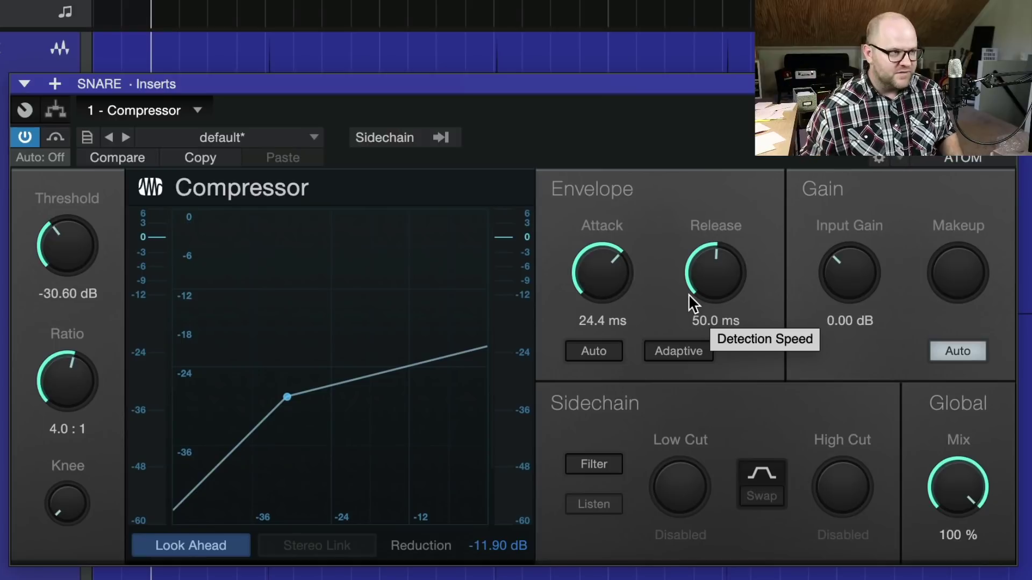
Audition the snare while raising the compressor's release to 1.36 s and lowering it to about 389 ms
{"action": "left_click_drag", "start_coordinate": [714, 255], "coordinate": [734, 275]}
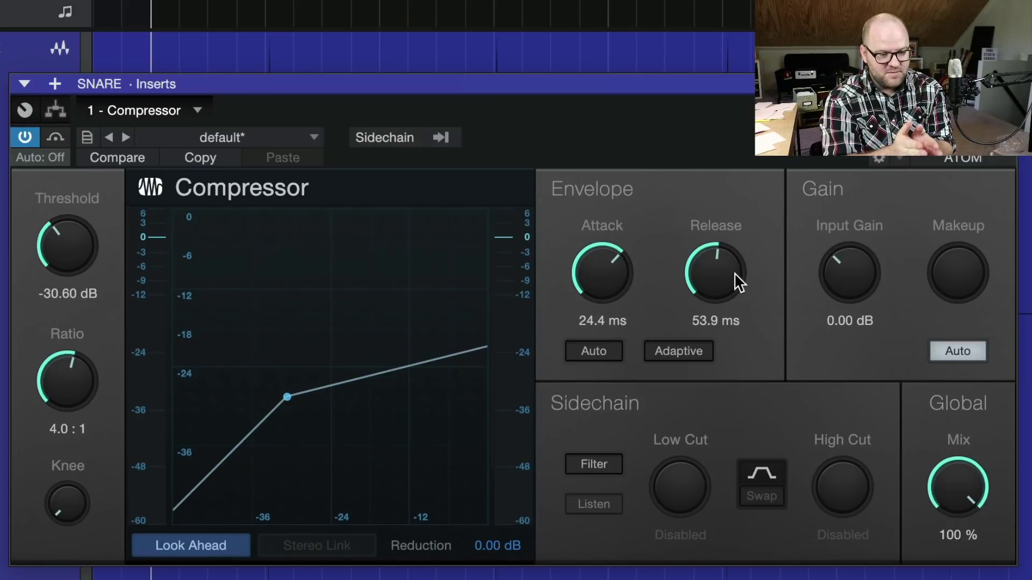
{"action": "key", "text": "space"}
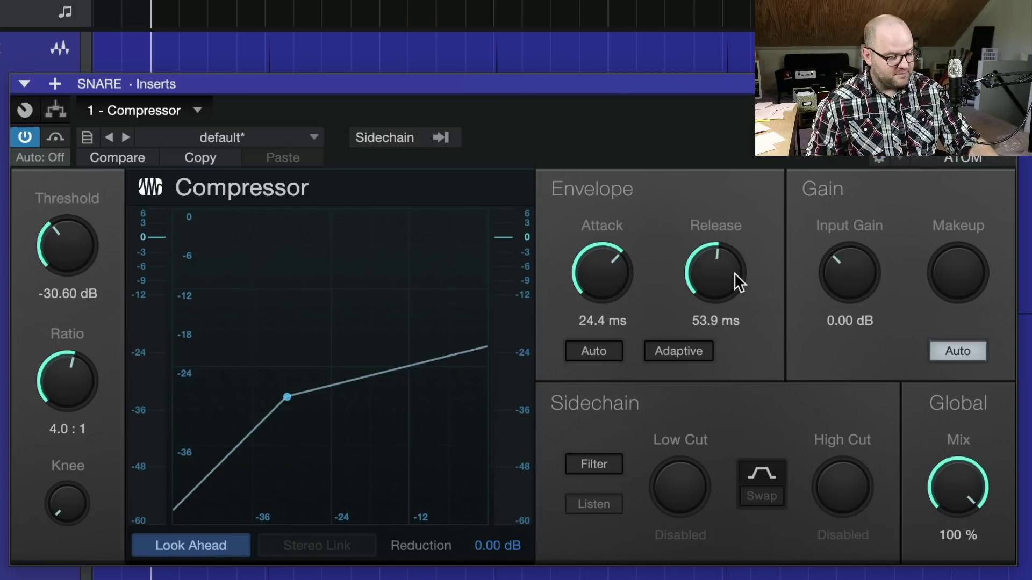
{"action": "left_click_drag", "start_coordinate": [734, 273], "coordinate": [744, 185]}
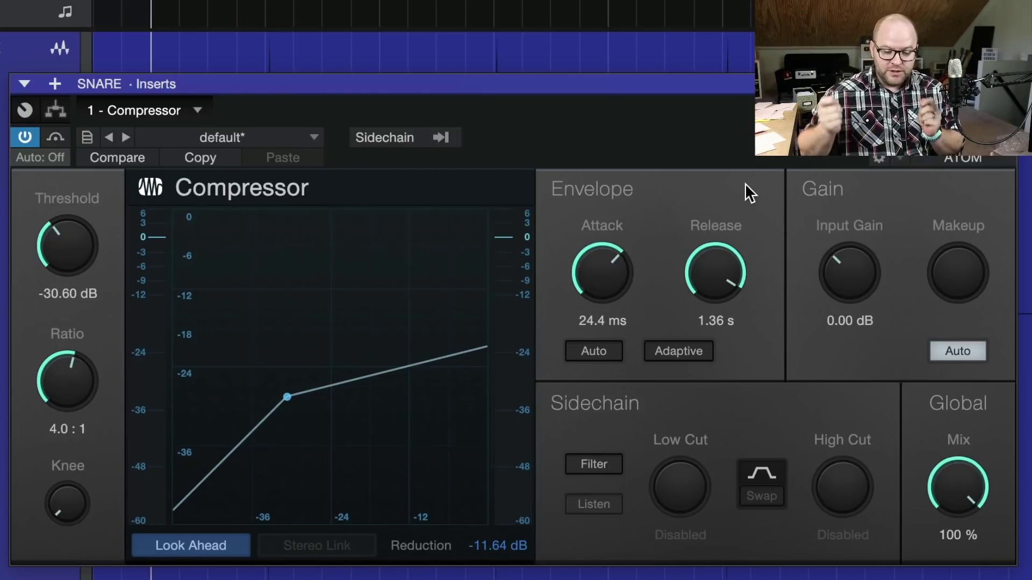
{"action": "left_click_drag", "start_coordinate": [725, 283], "coordinate": [730, 329]}
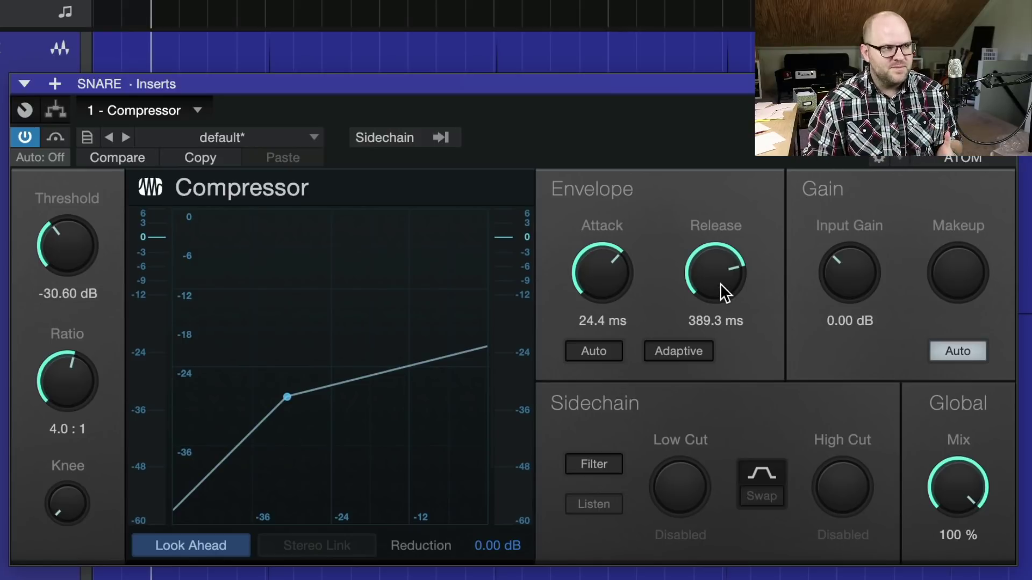
Sweep the compressor's release up to about 715 ms and down to about 58 ms during playback
{"action": "left_click_drag", "start_coordinate": [720, 282], "coordinate": [746, 347]}
{"action": "left_click_drag", "start_coordinate": [745, 350], "coordinate": [718, 265]}
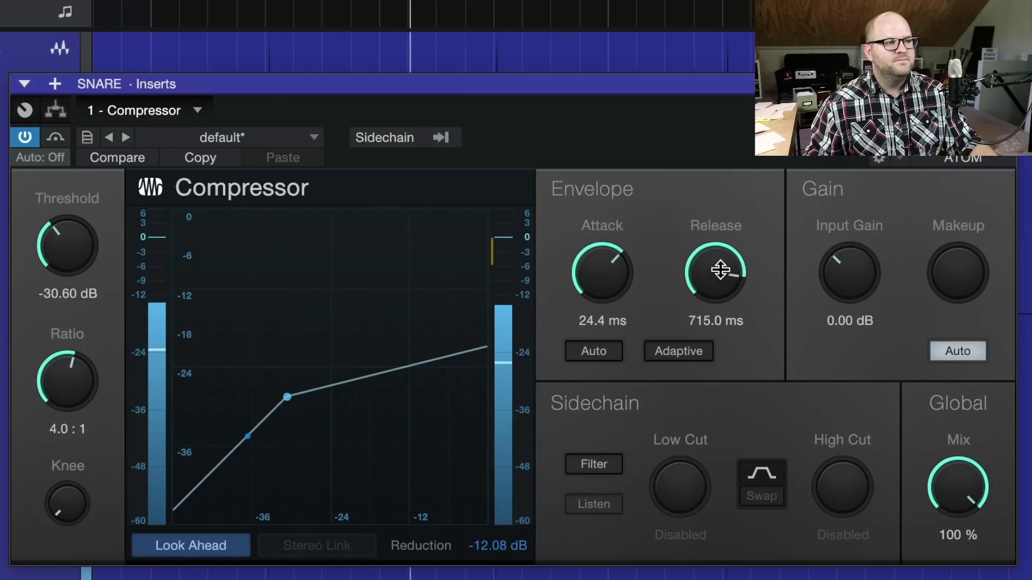
{"action": "left_click_drag", "start_coordinate": [719, 264], "coordinate": [727, 349]}
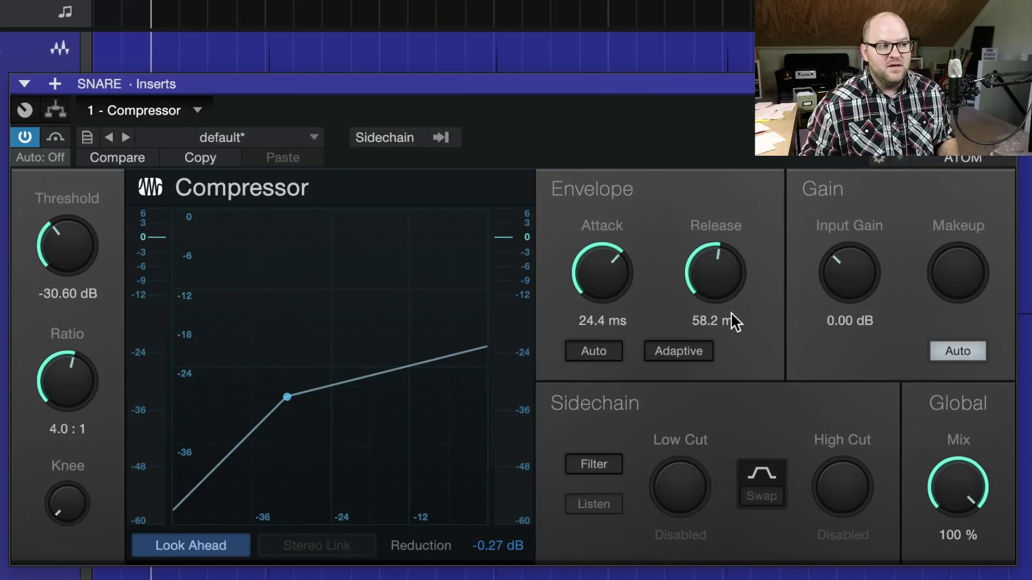
Fine-tune the compressor's release by ear between about 124.5 ms and 44.6 ms, settling on 81.9 ms
{"action": "mouse_move", "coordinate": [715, 282]}
{"action": "left_mouse_down"}
{"action": "mouse_move", "coordinate": [725, 373]}
{"action": "mouse_move", "coordinate": [733, 285]}
{"action": "mouse_move", "coordinate": [724, 355]}
{"action": "mouse_move", "coordinate": [723, 268]}
{"action": "left_mouse_up"}
{"action": "key", "text": "space"}
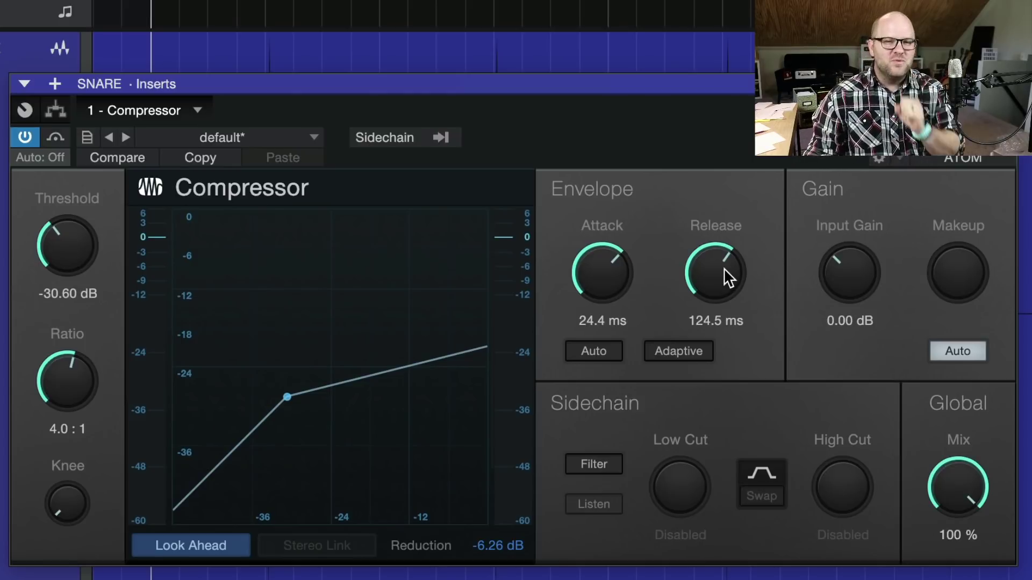
{"action": "left_click_drag", "start_coordinate": [723, 267], "coordinate": [731, 292]}
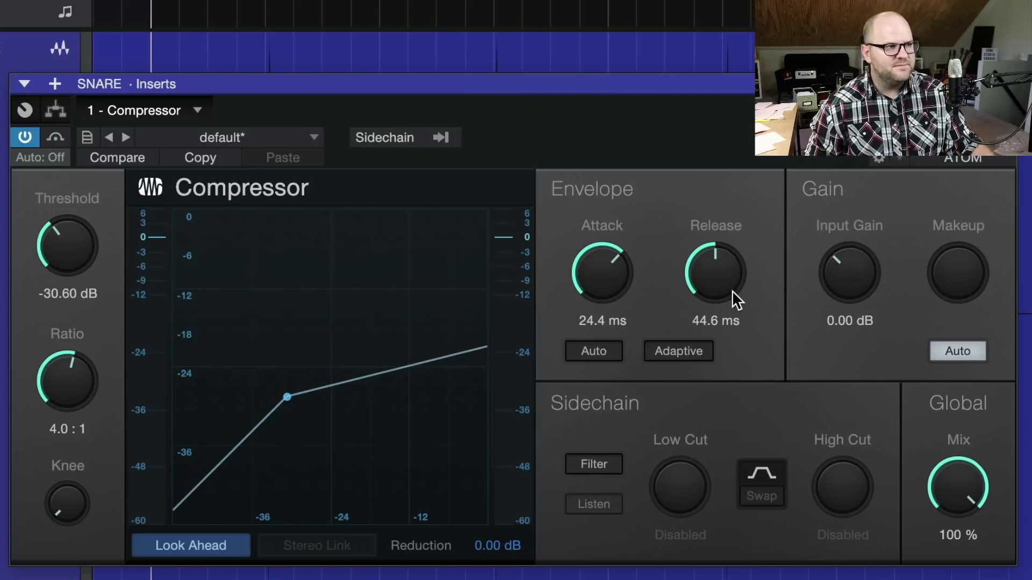
{"action": "mouse_move", "coordinate": [714, 256]}
{"action": "left_mouse_down"}
{"action": "mouse_move", "coordinate": [716, 233]}
{"action": "mouse_move", "coordinate": [721, 248]}
{"action": "left_mouse_up"}
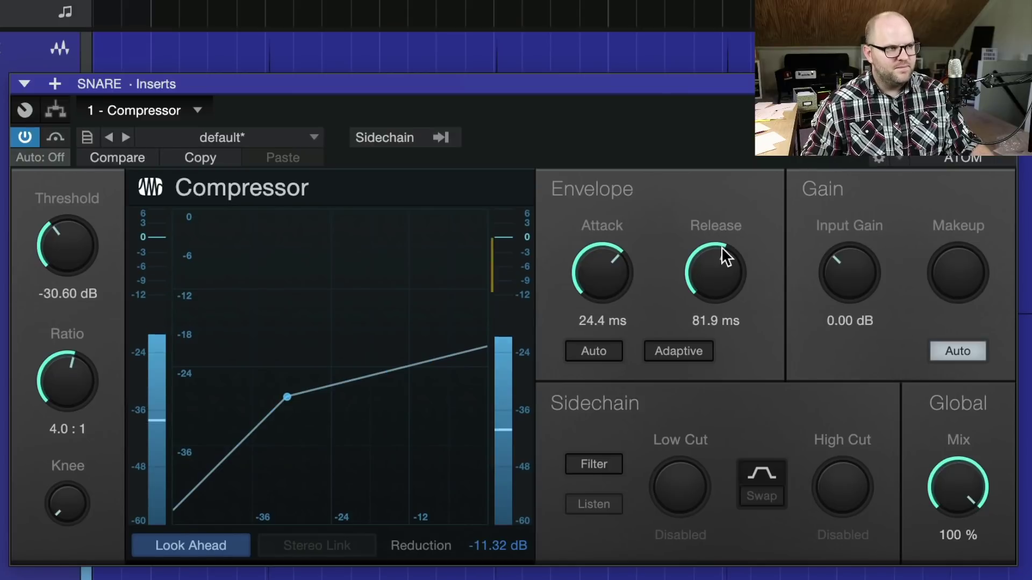